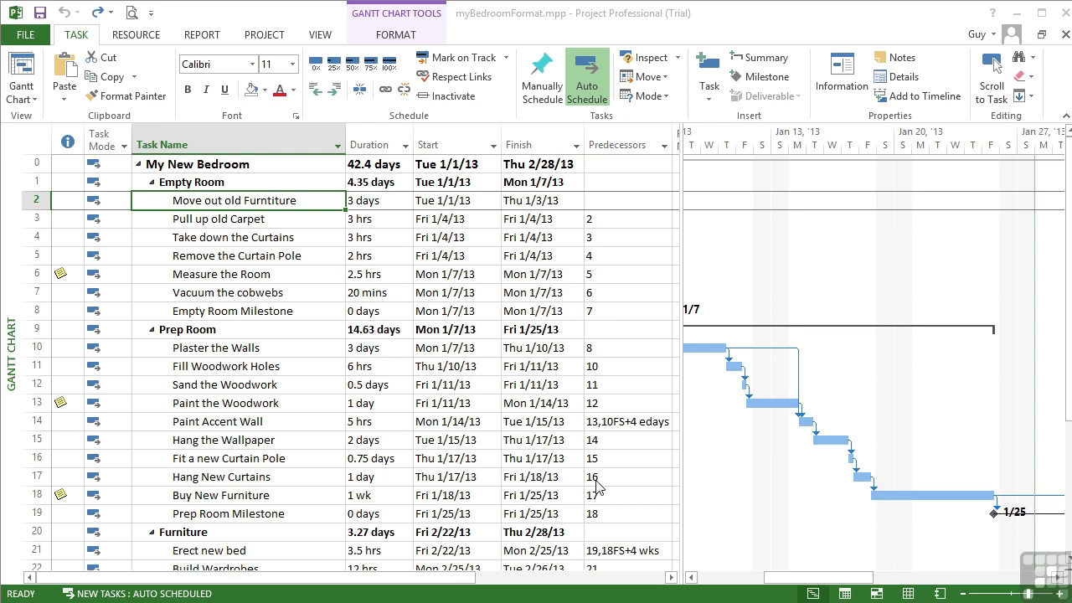
Spell-check the project, correcting "Furntiture" to "Furniture" in task 2 and changing all occurrences of "colour" to "color".
key(F7)
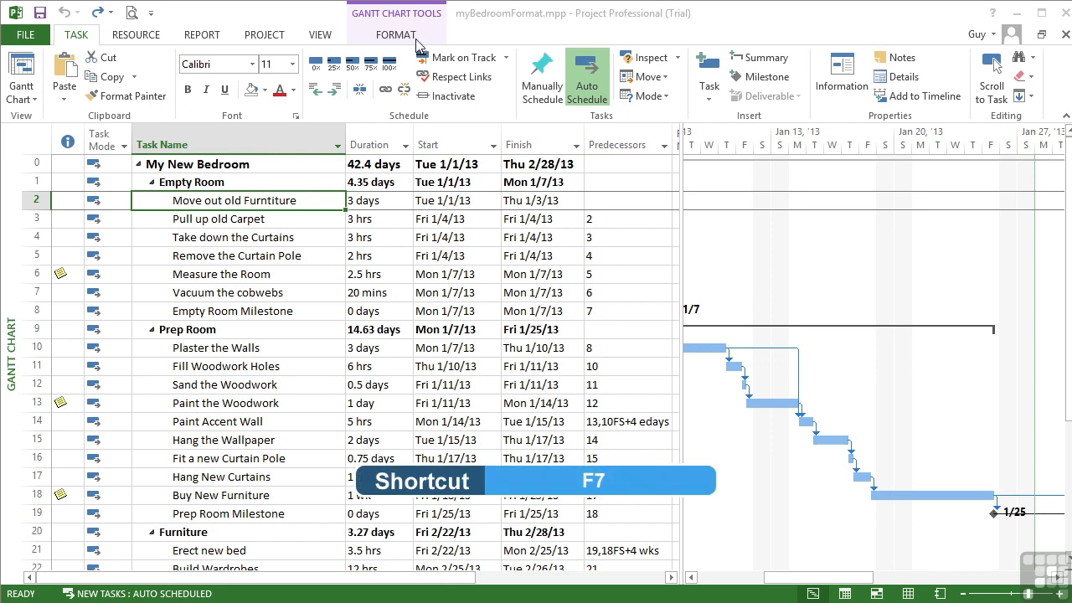
click(281, 36)
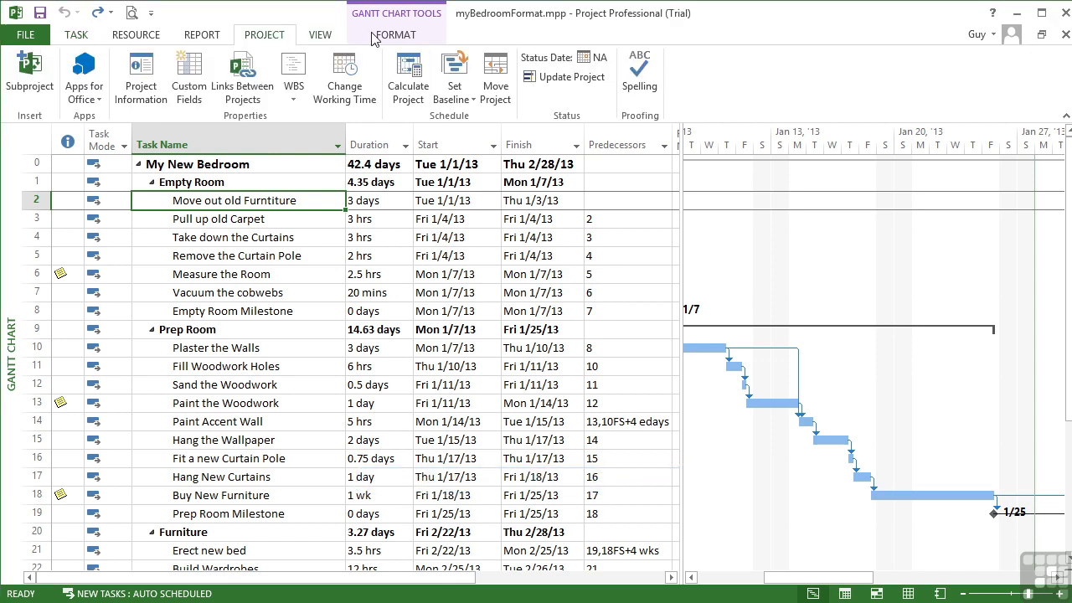
click(634, 86)
drag(588, 227, 644, 162)
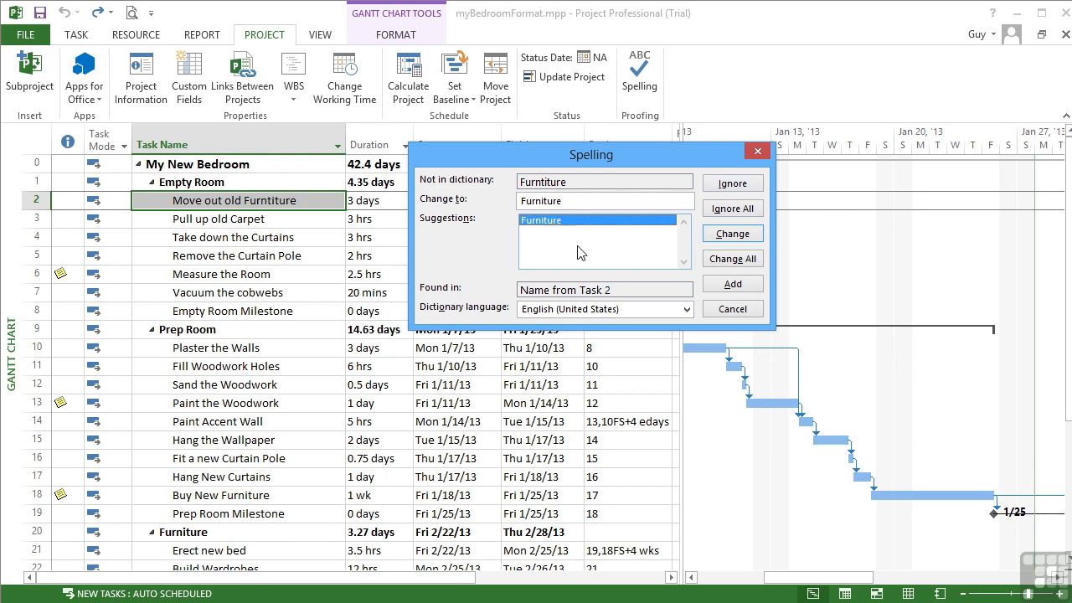
click(732, 234)
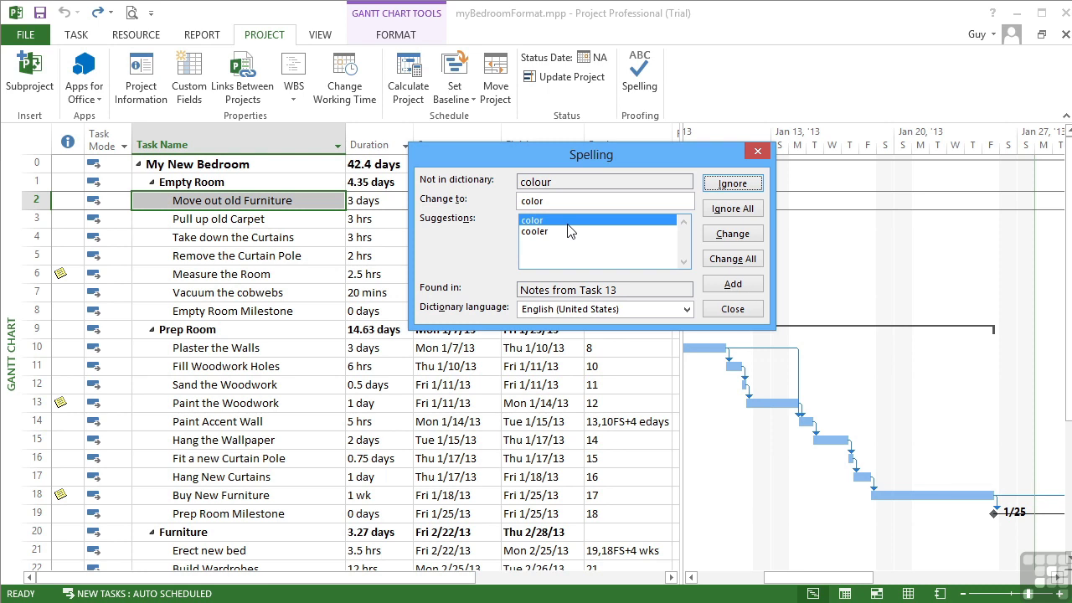
click(748, 261)
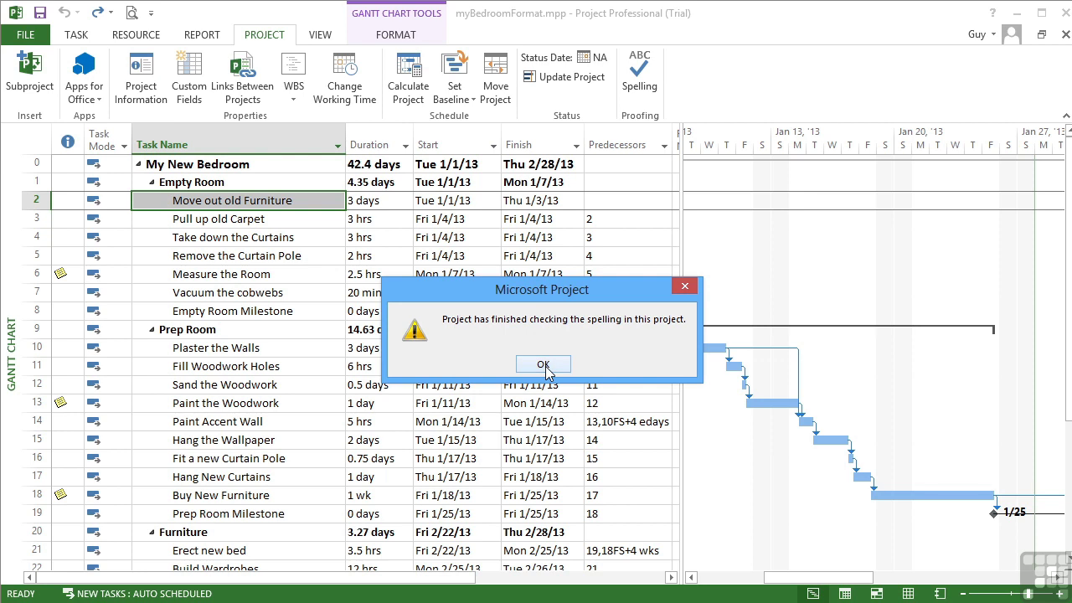
click(544, 365)
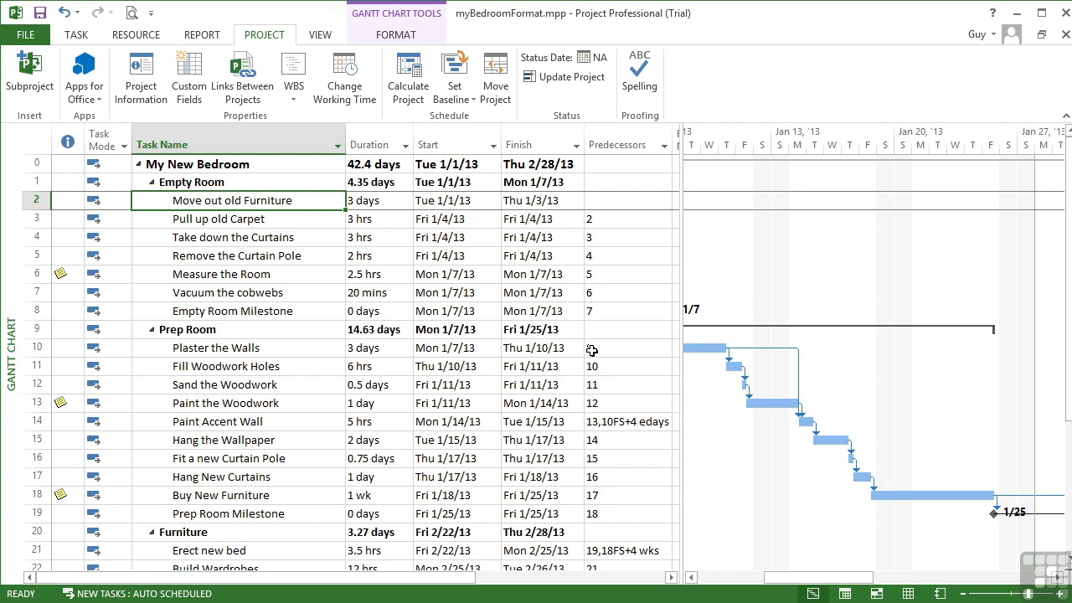
Format the Measure the Room task from its name through its predecessors in bold red text.
drag(695, 270, 938, 287)
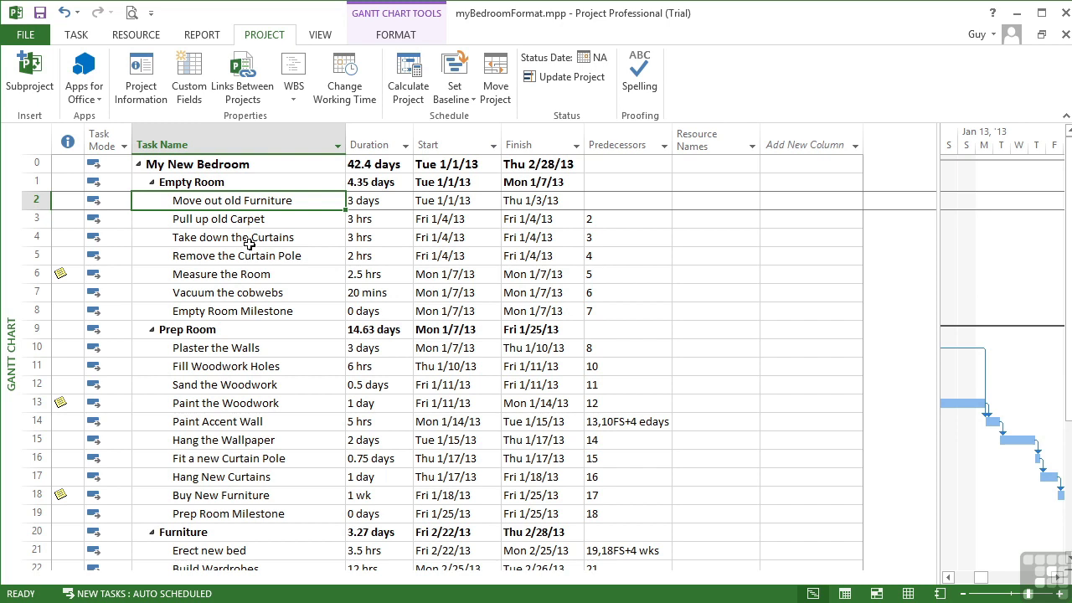
click(77, 35)
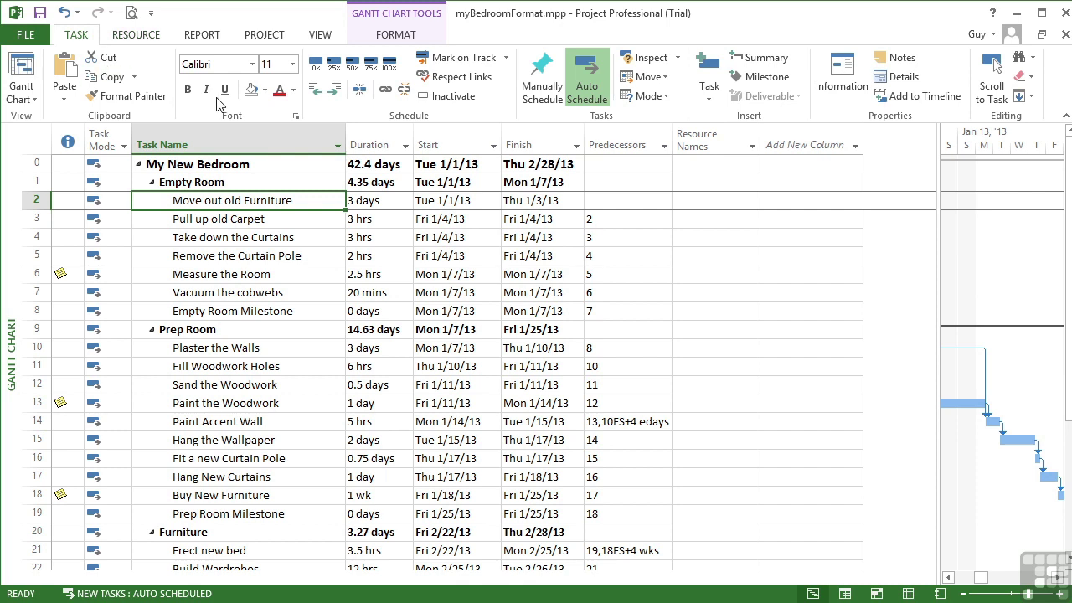
click(249, 275)
drag(333, 282, 587, 270)
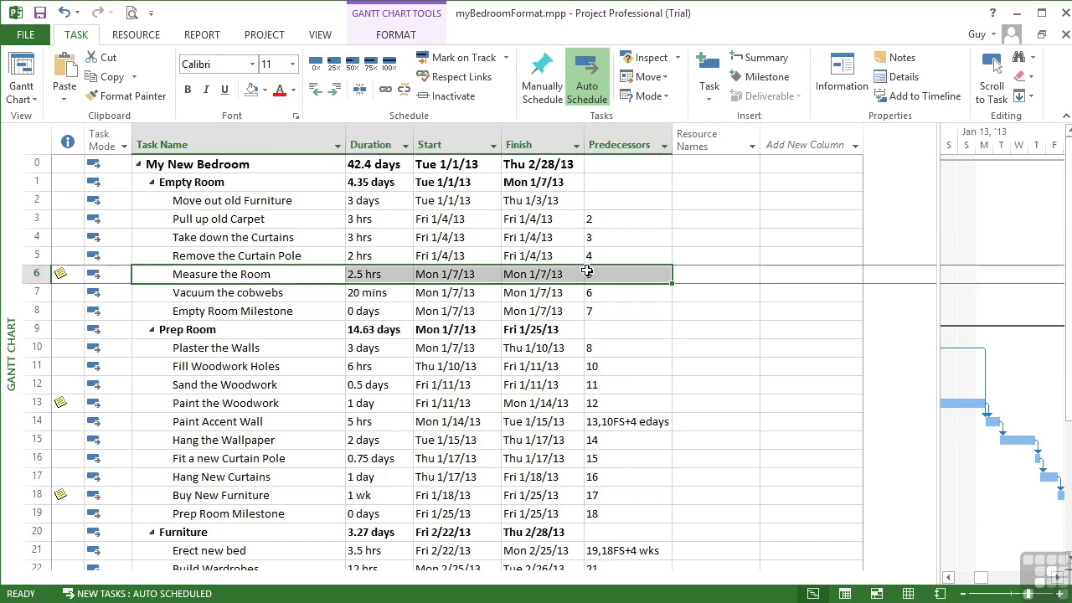
click(292, 89)
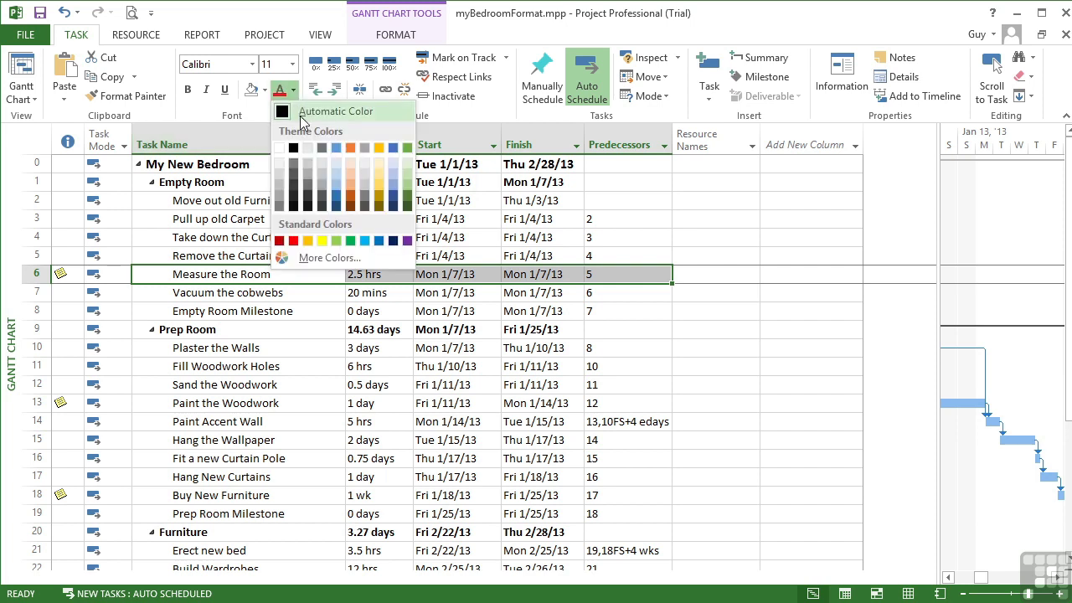
click(293, 241)
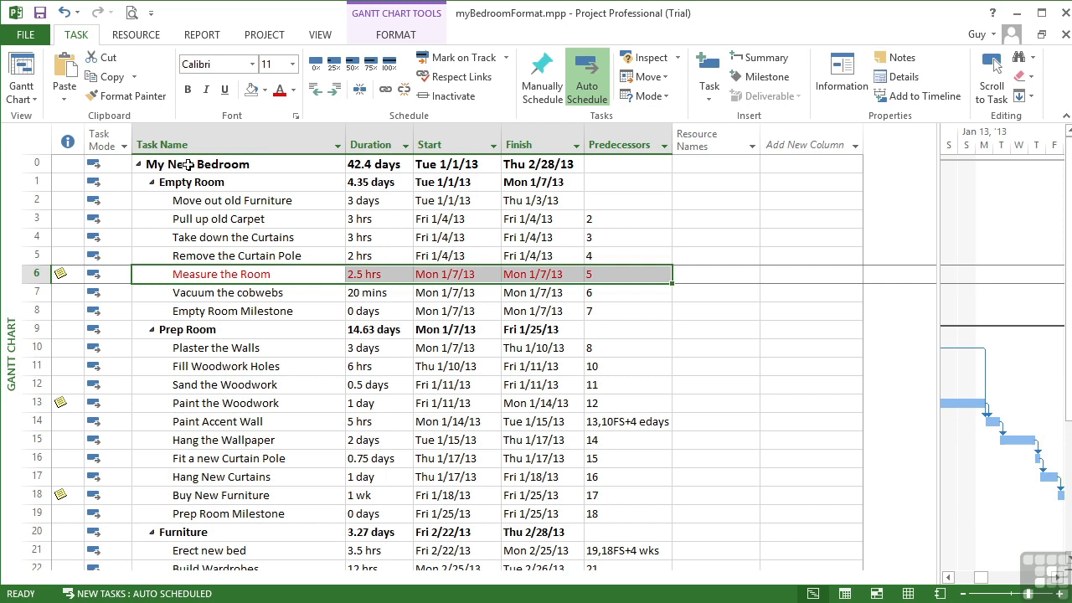
click(192, 96)
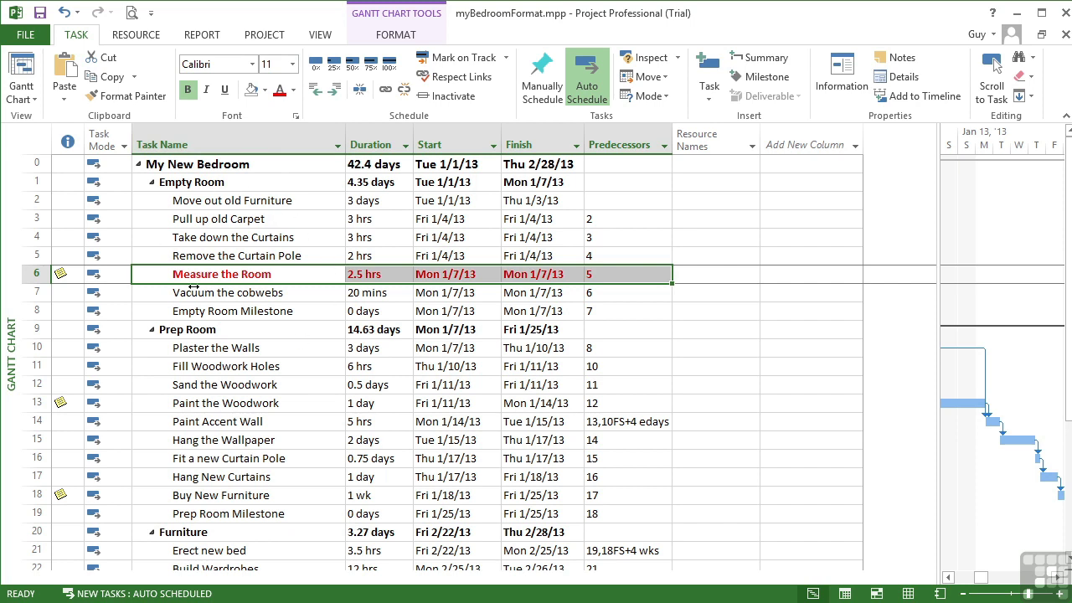
Set the font of the entire task table to Arial, size 11.
click(34, 141)
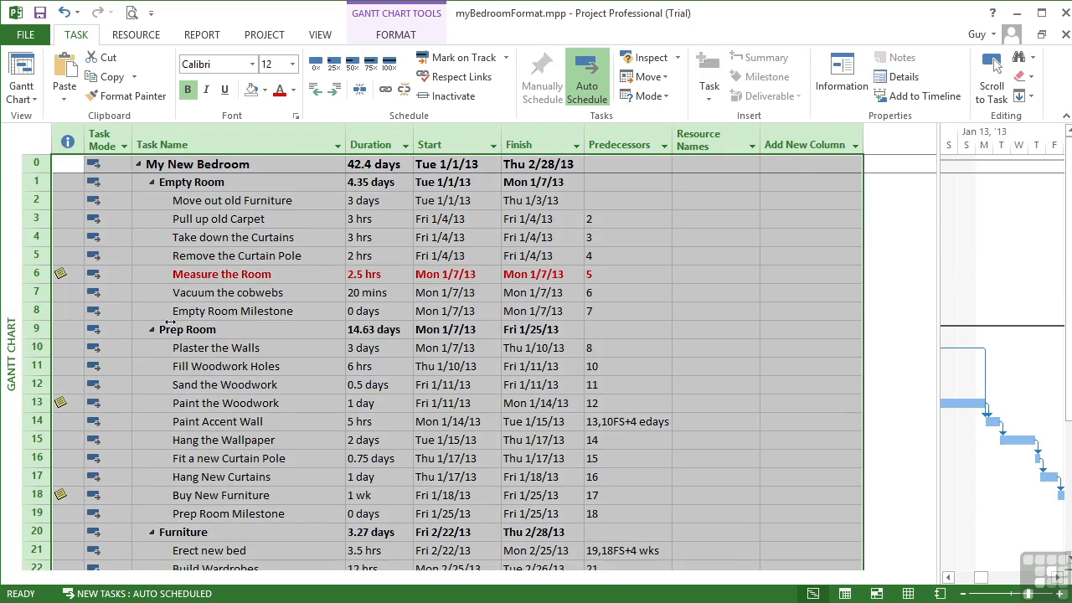
click(253, 65)
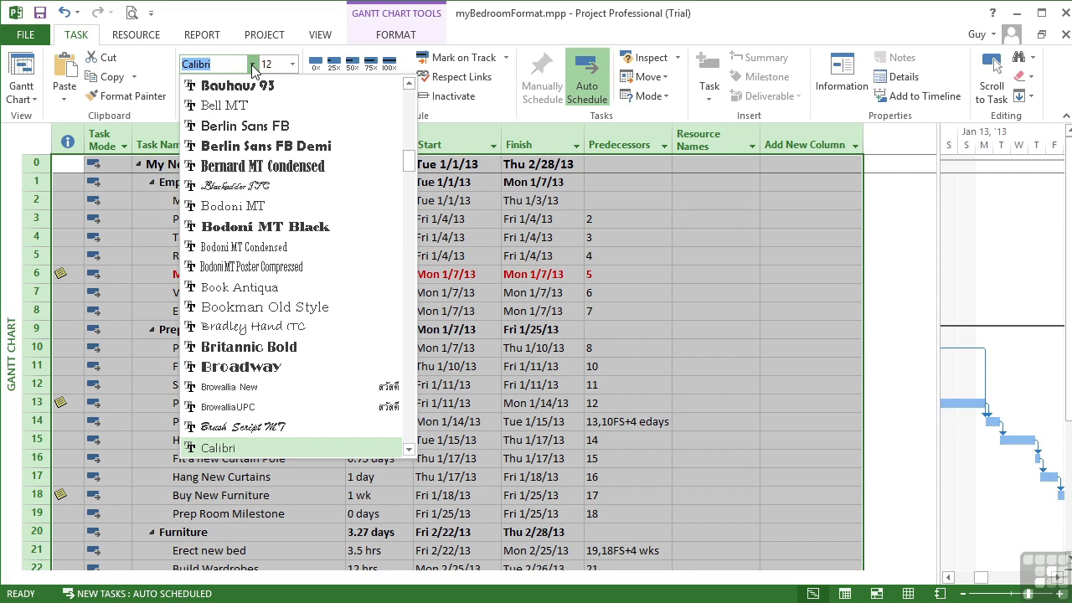
text(A)
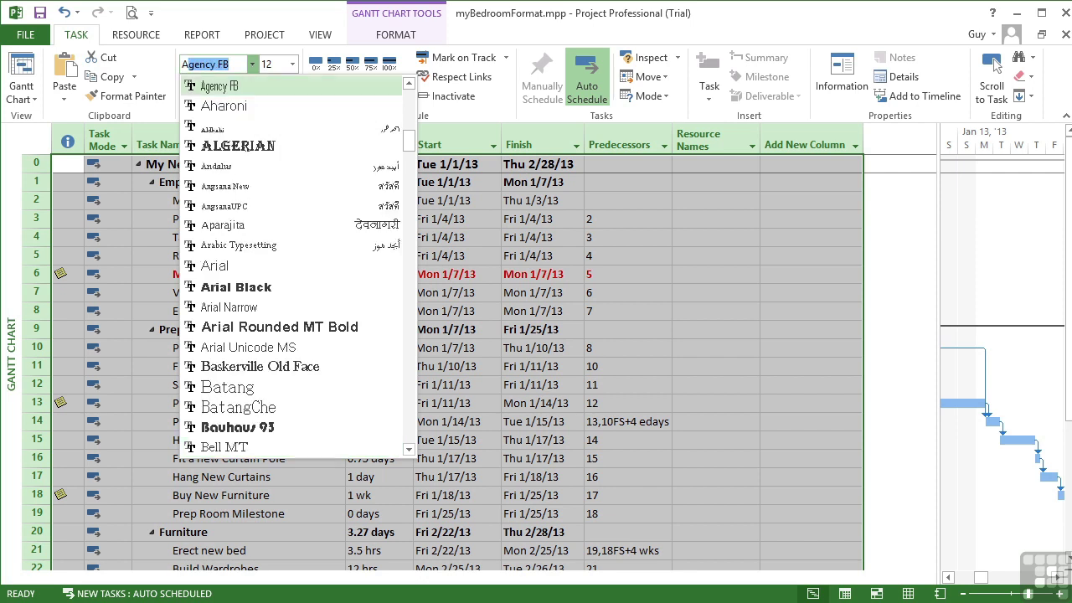
text(rial)
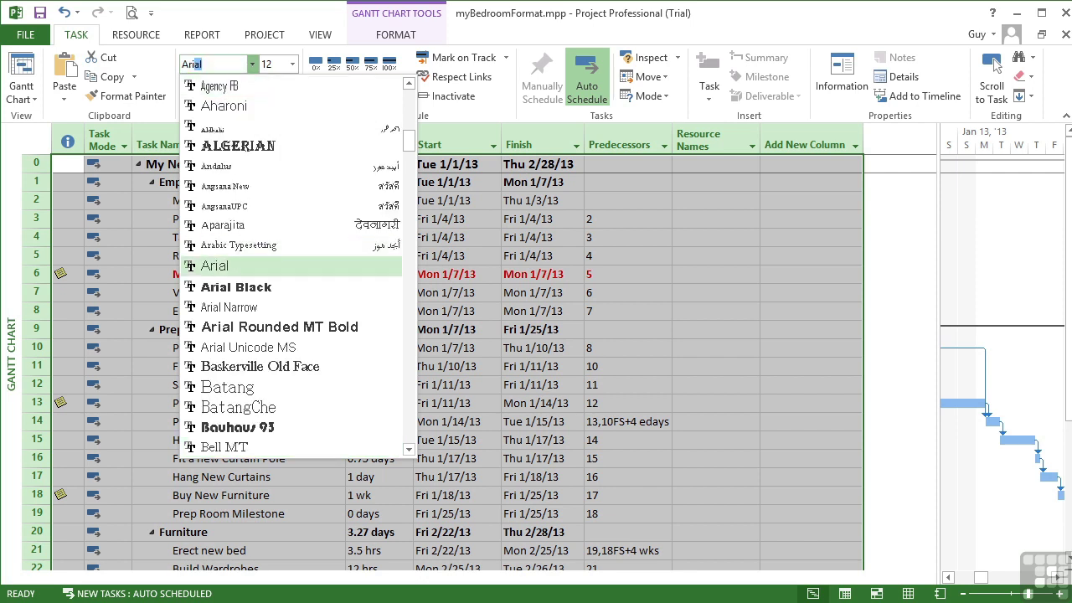
key(Return)
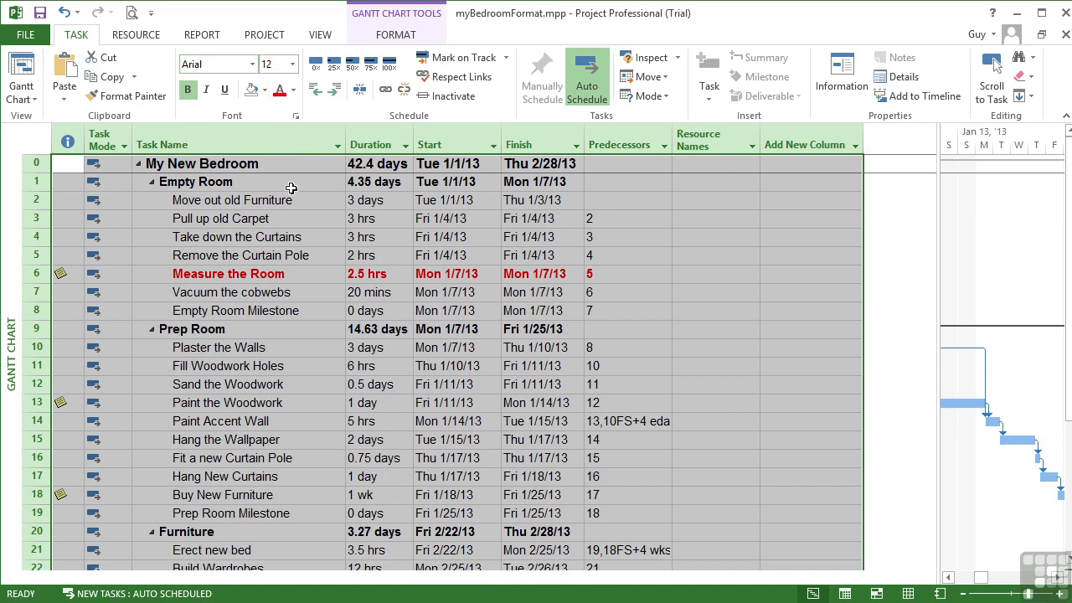
click(293, 64)
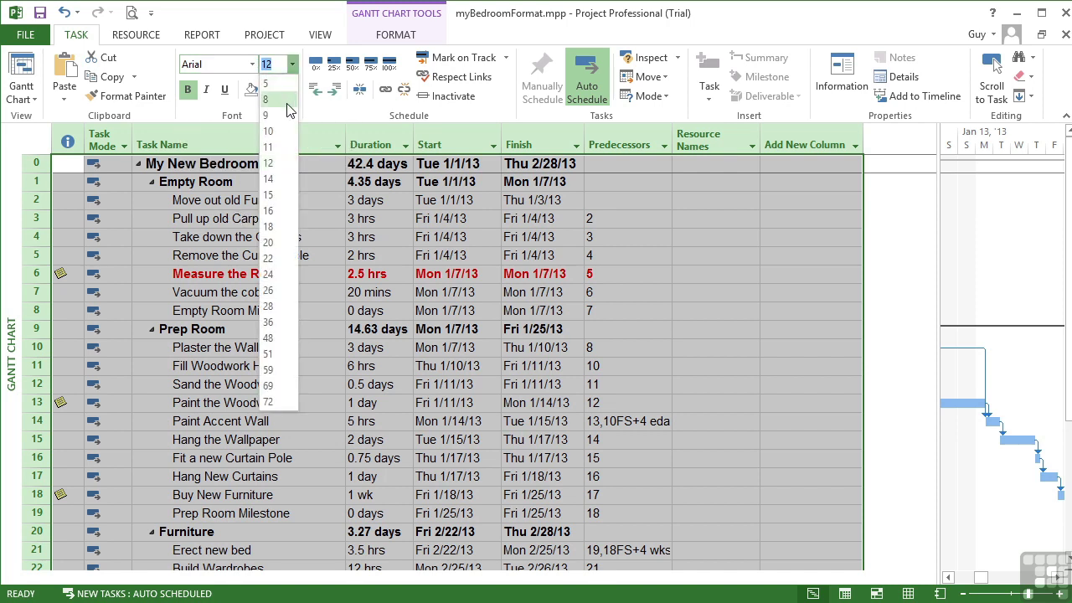
click(268, 146)
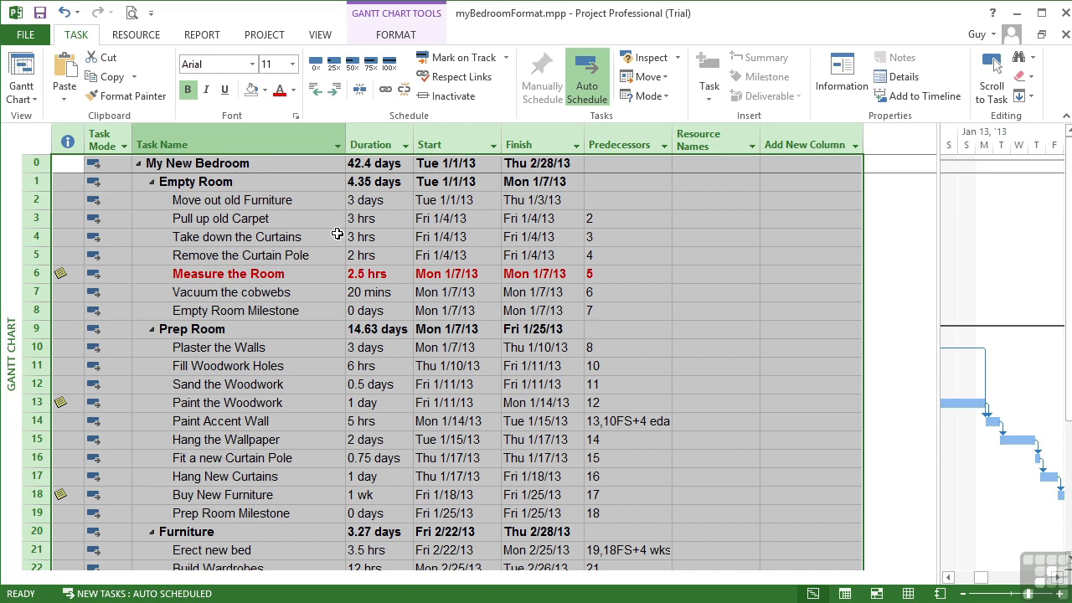
click(337, 235)
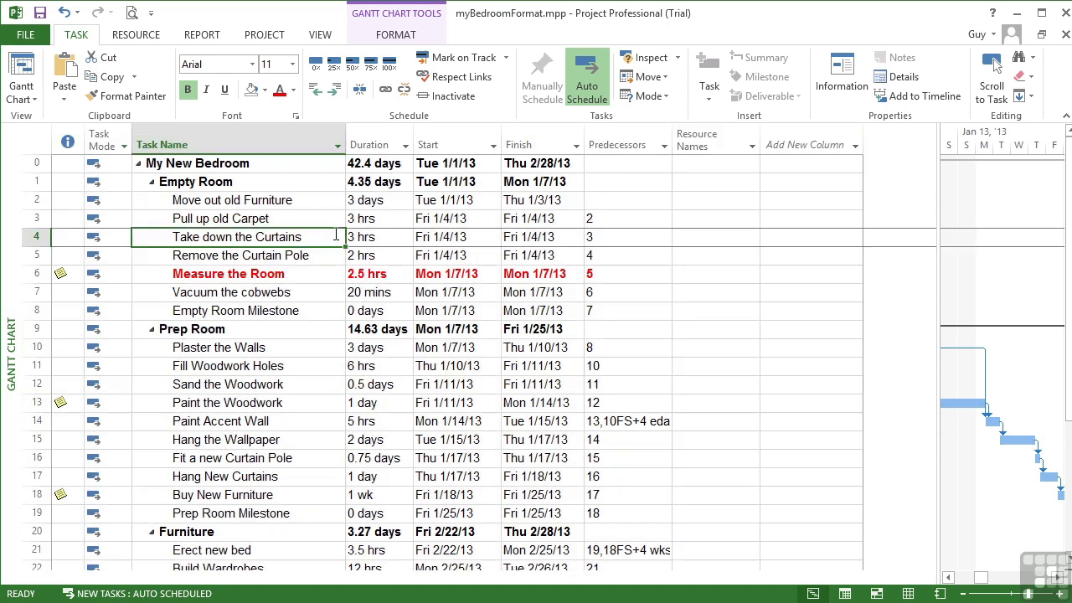
click(305, 216)
click(307, 310)
click(293, 366)
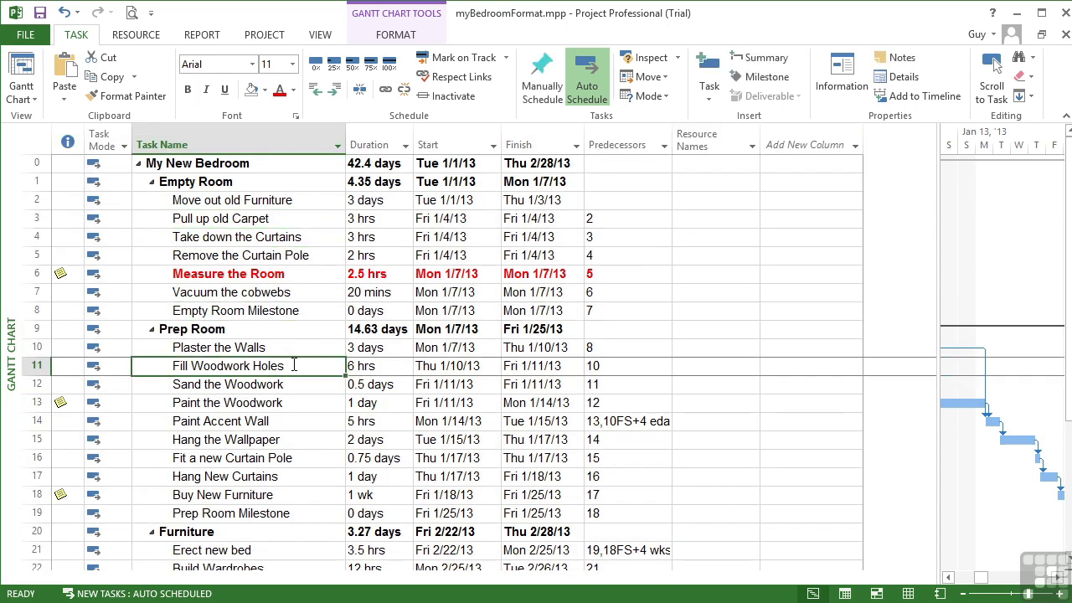
click(288, 415)
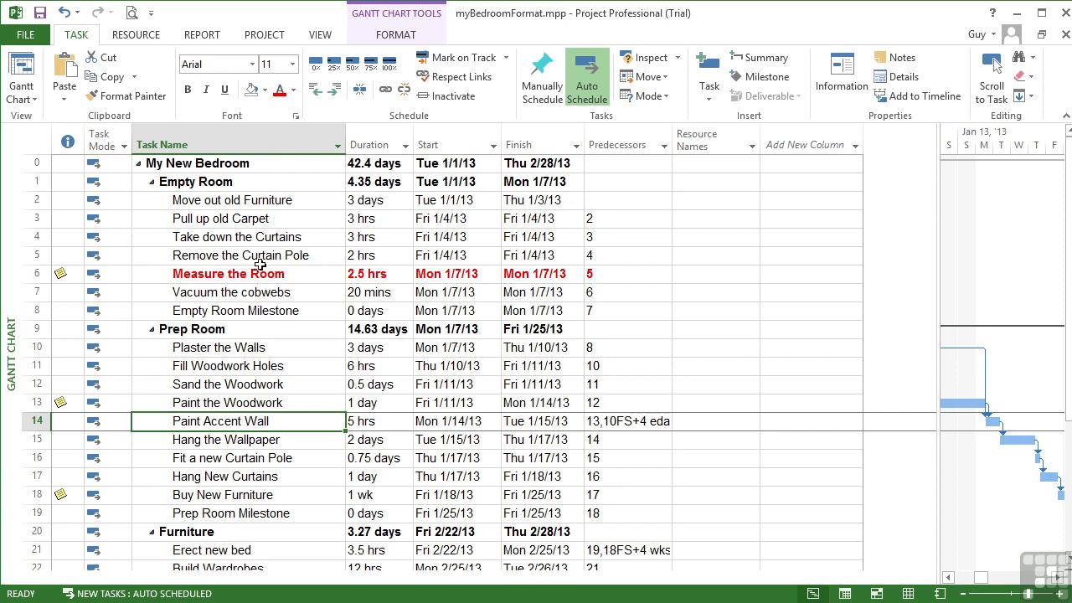
Fill the entire Pull up old Carpet task row with a light gold background color.
click(38, 218)
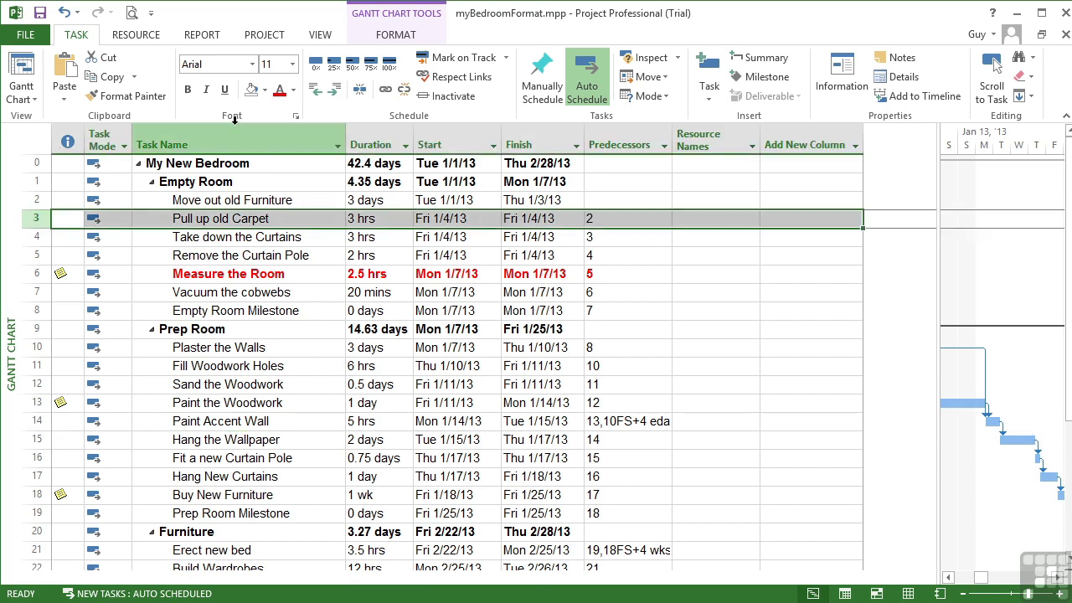
click(265, 90)
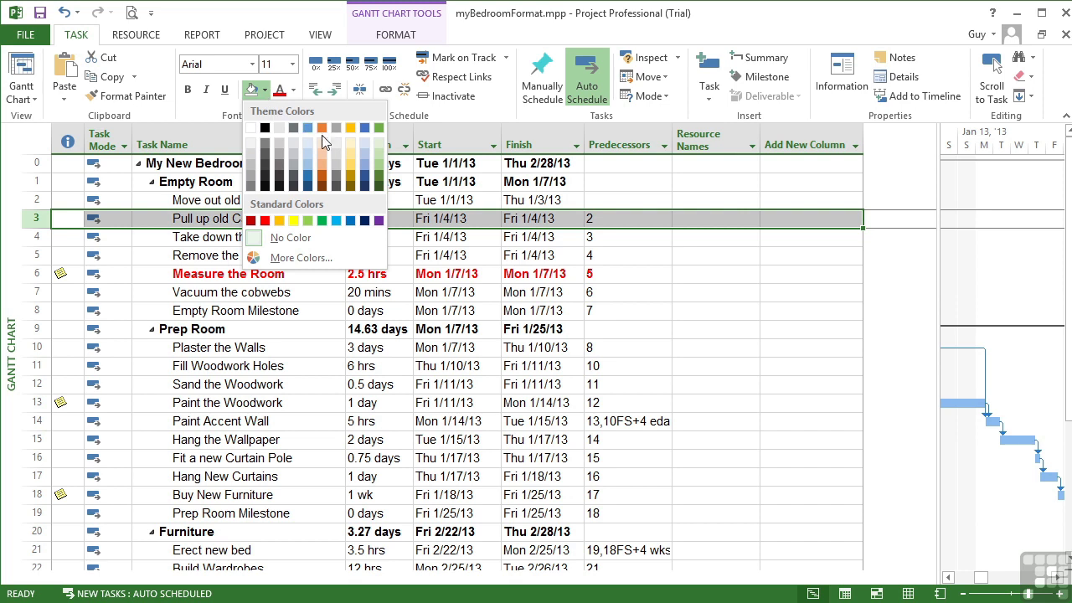
click(351, 153)
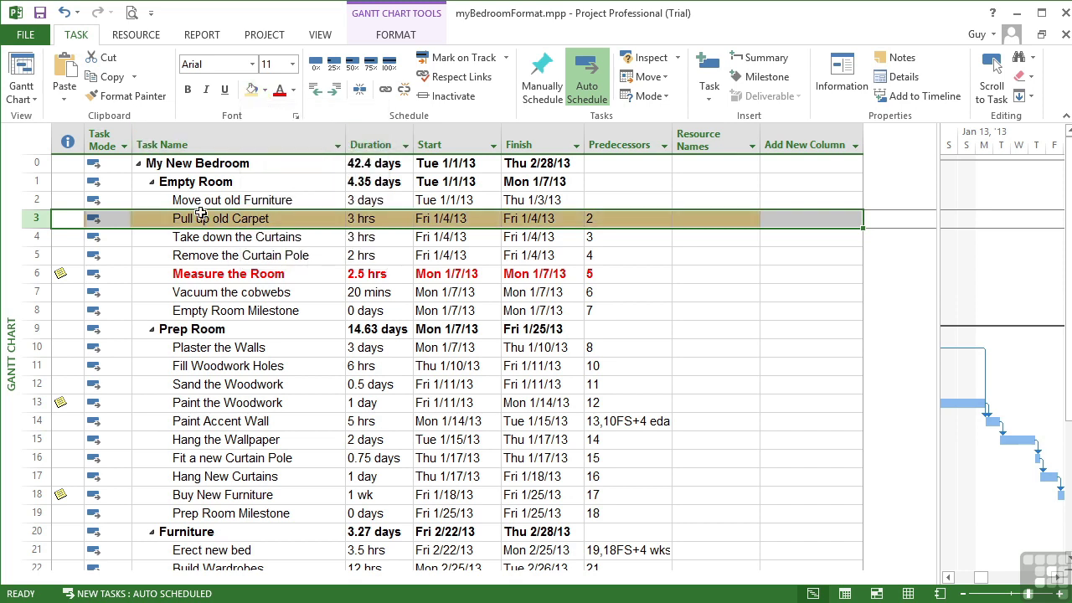
click(154, 254)
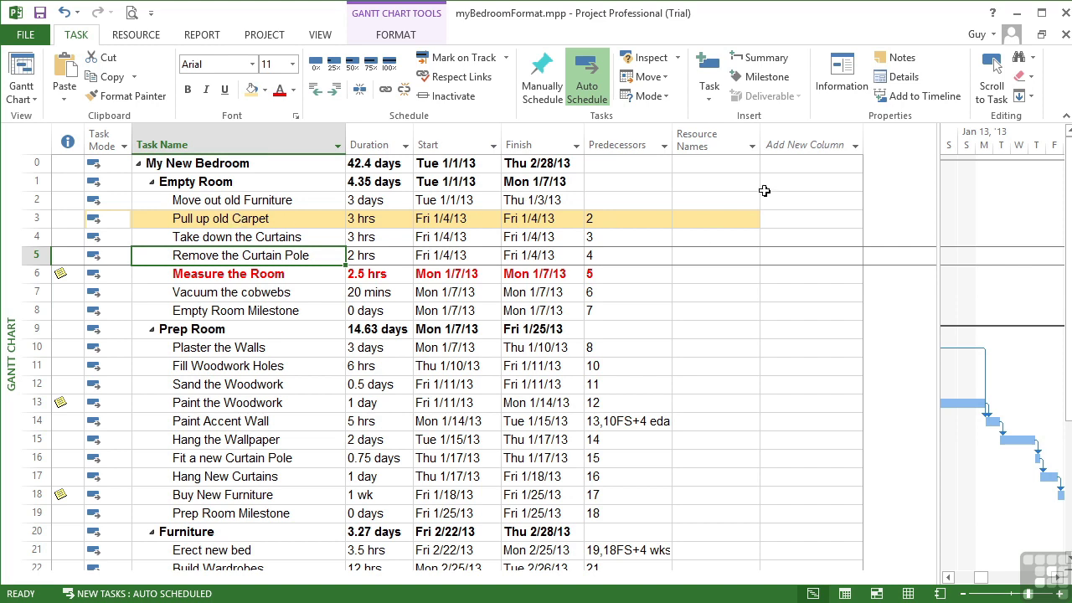
right_click(738, 146)
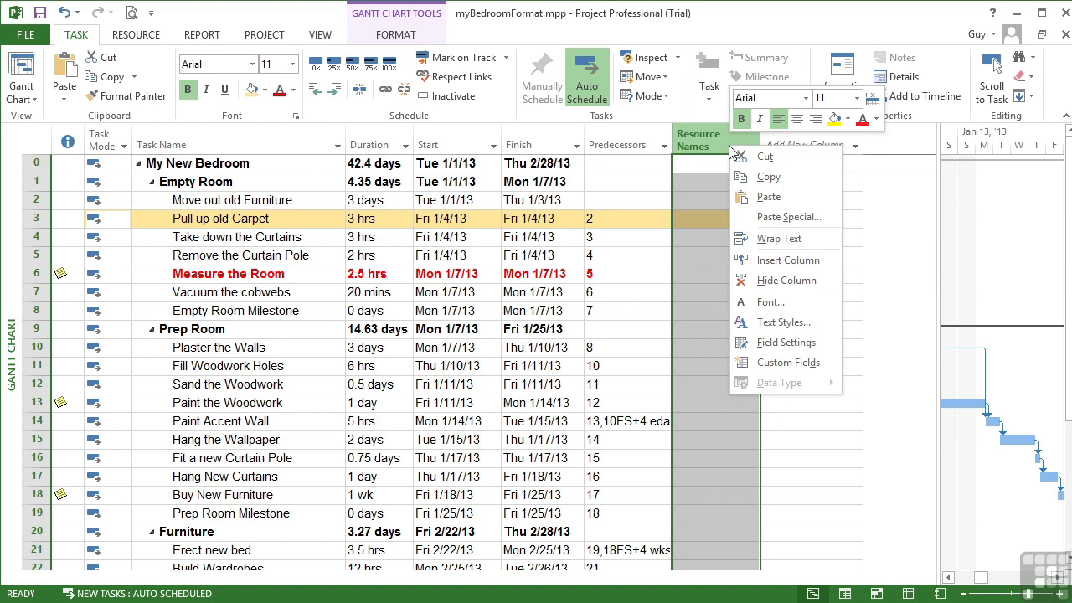
click(780, 260)
drag(839, 201, 816, 139)
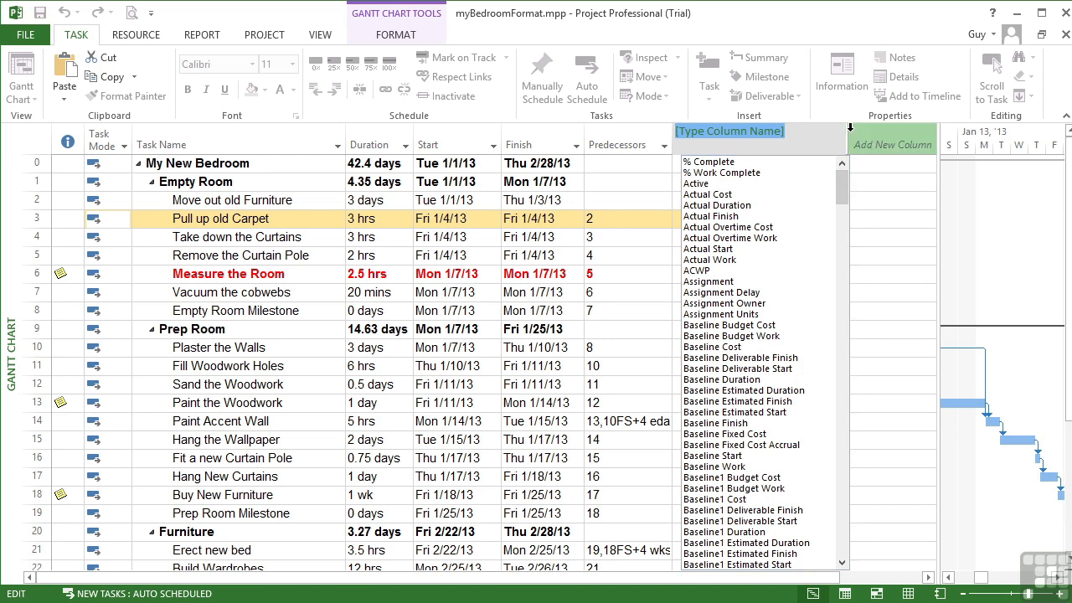
click(642, 164)
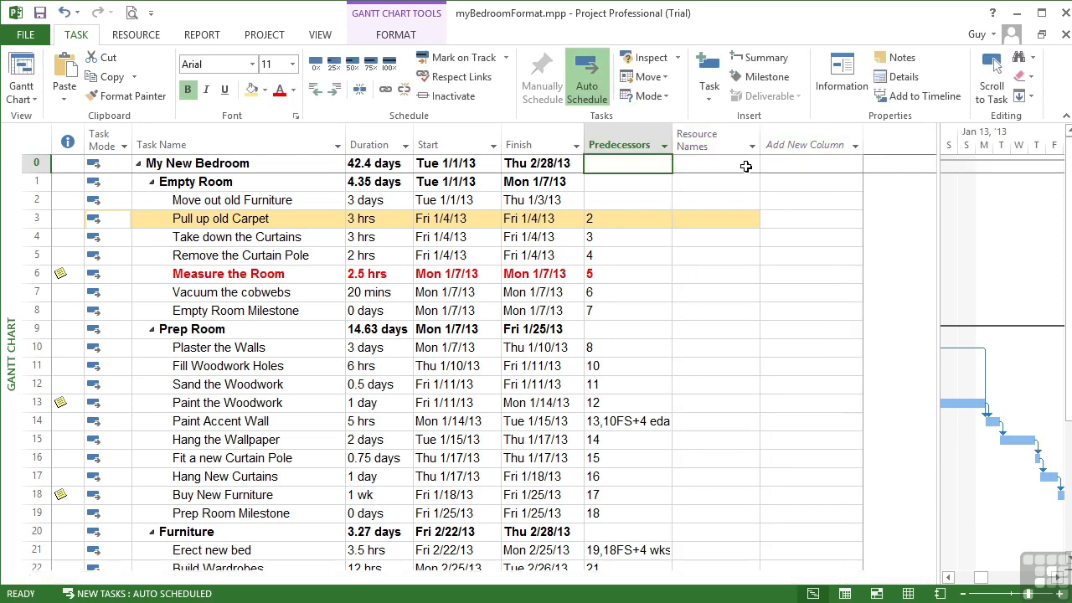